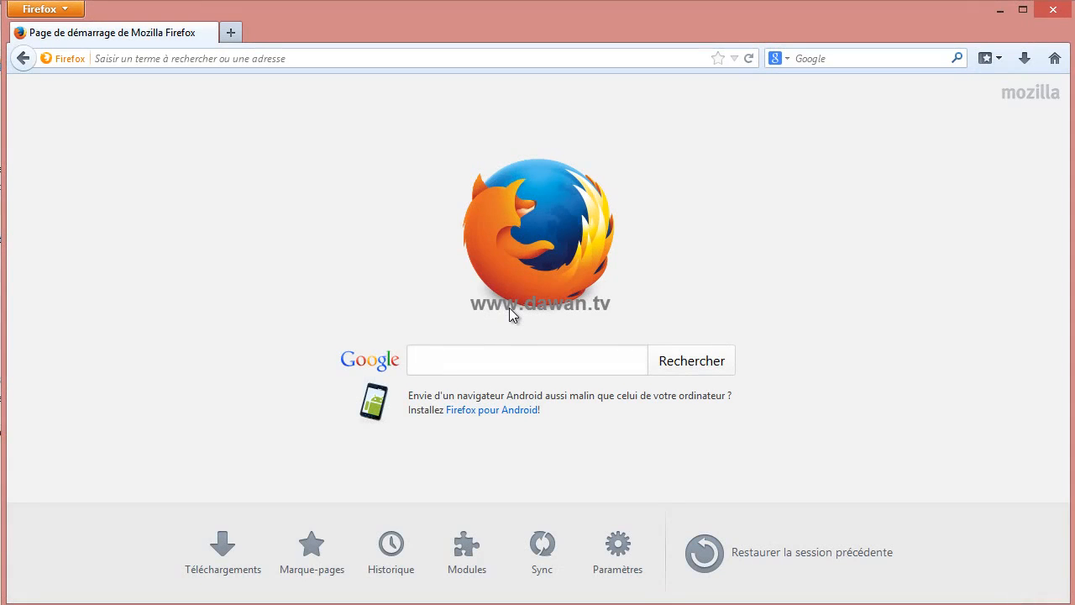
- Search Google for 'linkedin' from the Firefox start page
left_click(488, 364)
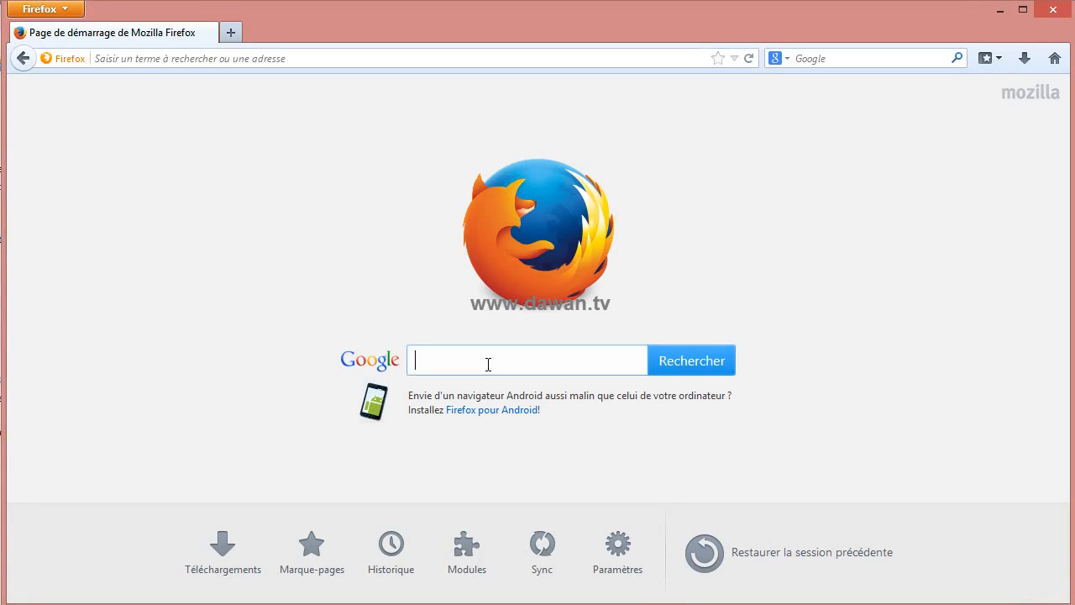
type("linkedin")
key("Return")
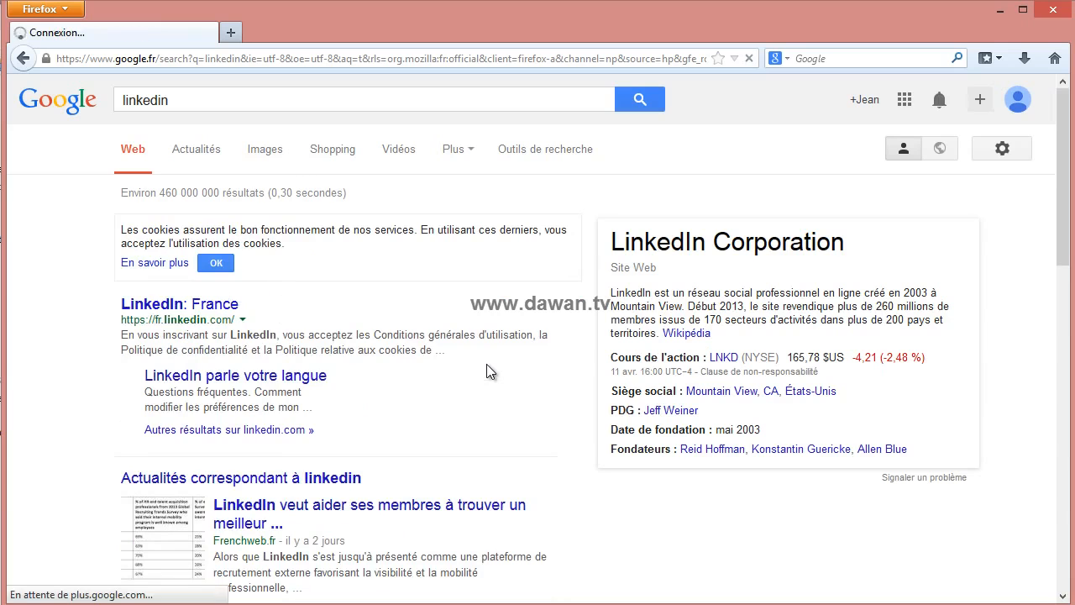
- Open LinkedIn France and enter the user's first and last name in the sign-up form
left_click(178, 304)
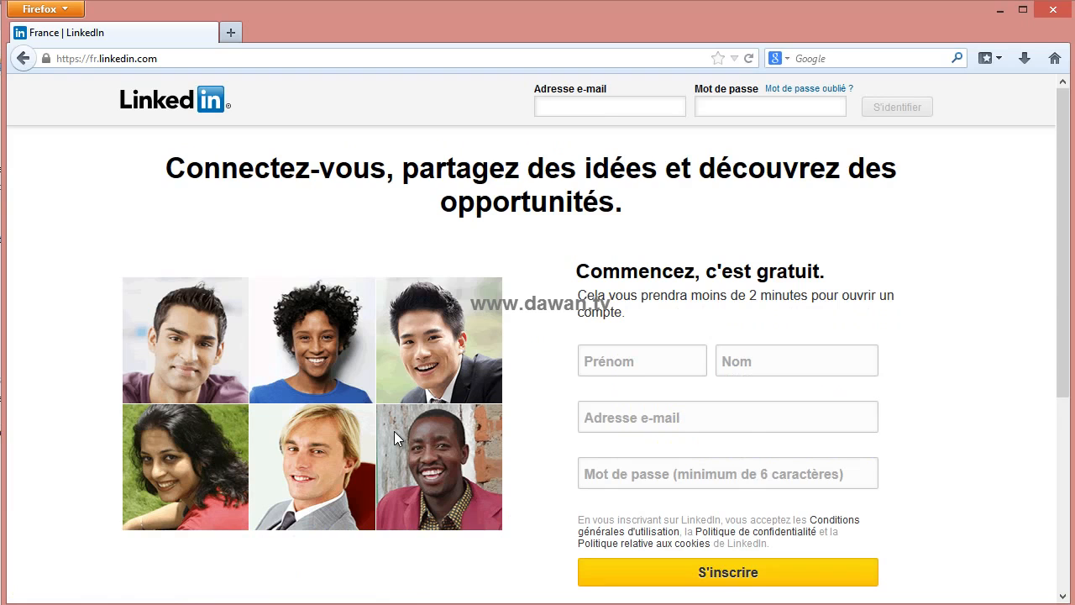
left_click(629, 355)
key("Tab")
key("Tab")
- Pick the suggested e-mail address, enter a password, and submit the sign-up form
type("j")
key("Down")
key("Tab")
type("*********")
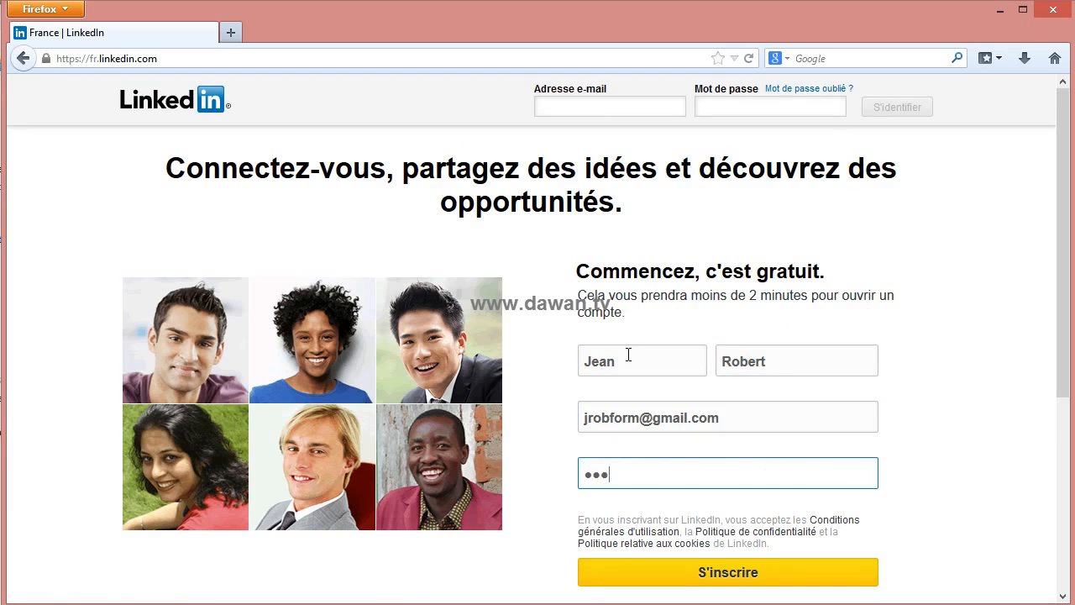
left_click(729, 575)
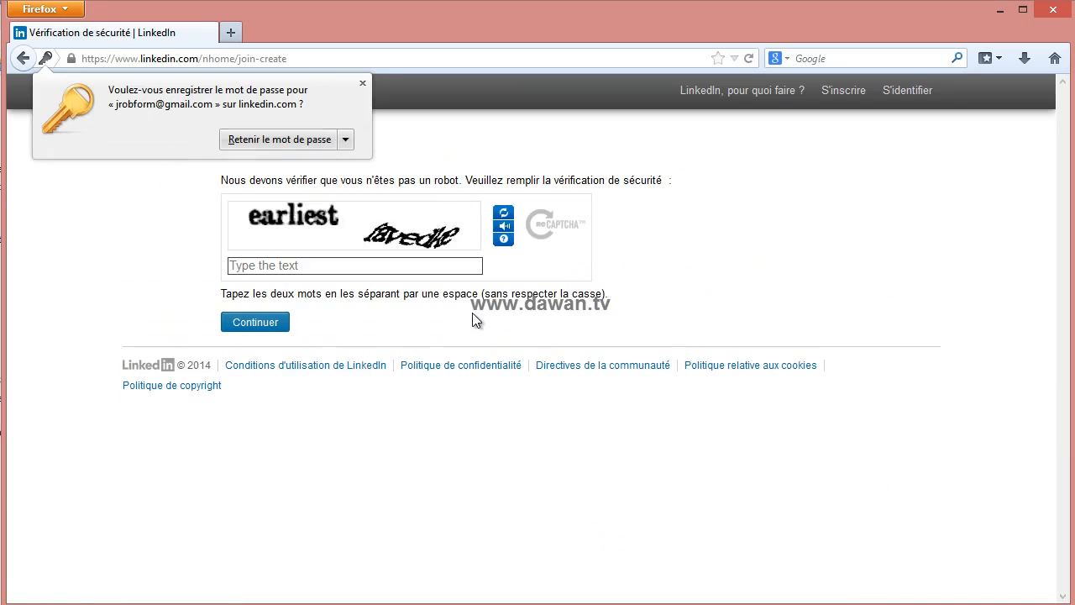
- Dismiss the save-password popup and submit the two CAPTCHA verification words
left_click(363, 84)
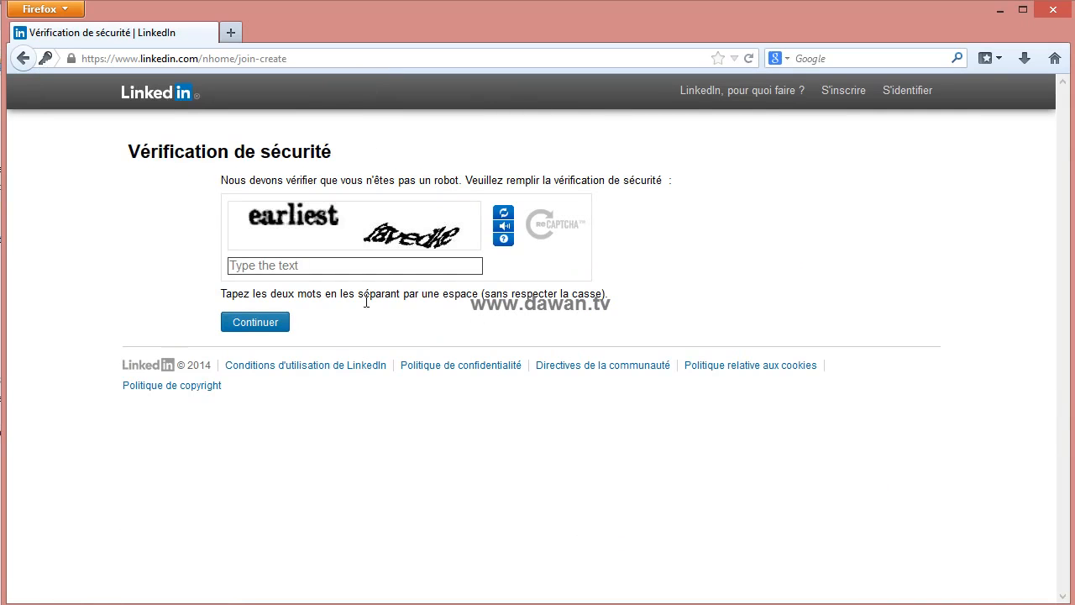
left_click(264, 265)
type("earliest favedke")
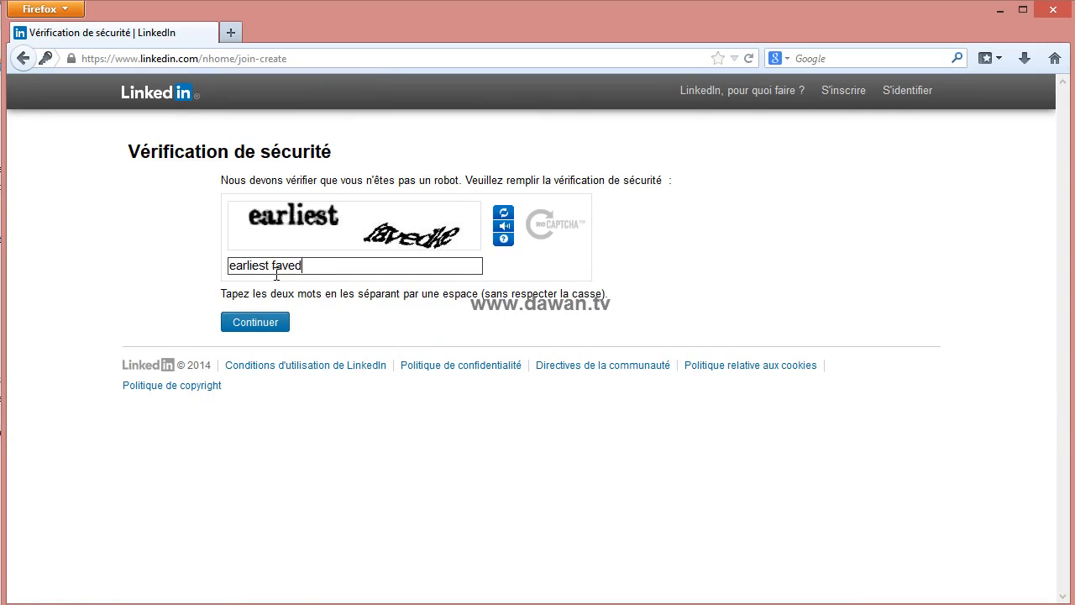
left_click(273, 324)
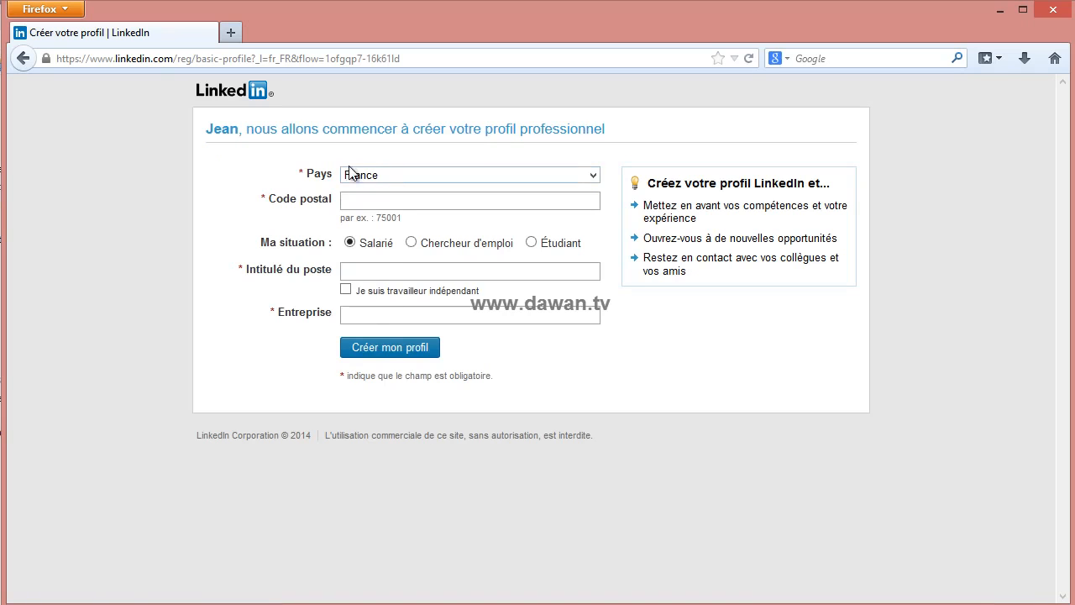
- Create the basic profile with the postal code, job title Formateur and company Dawan
left_click(356, 199)
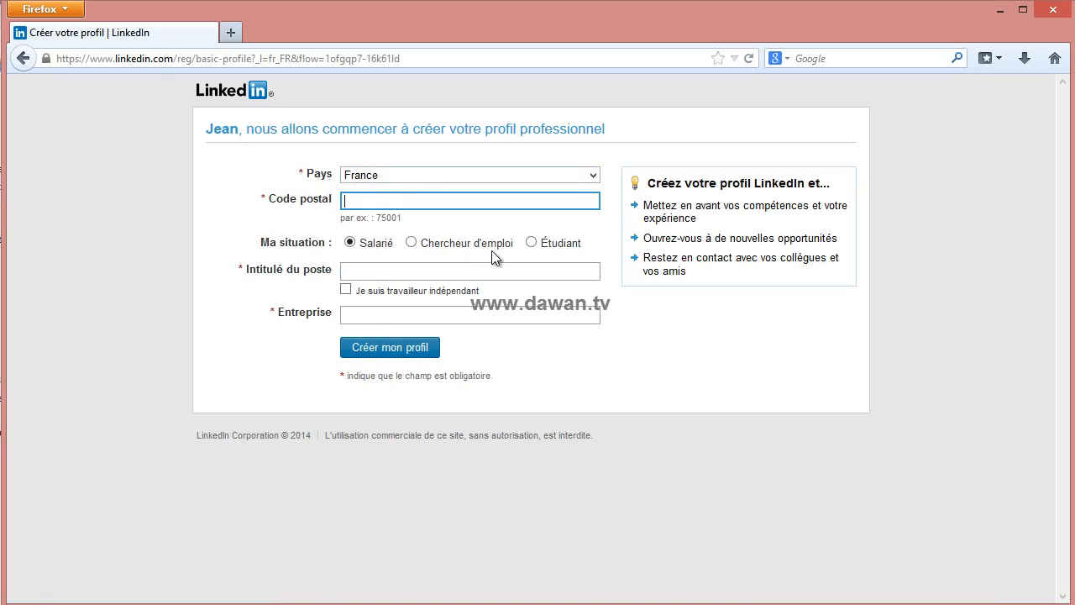
type("75014")
left_click(377, 269)
type("Formateur")
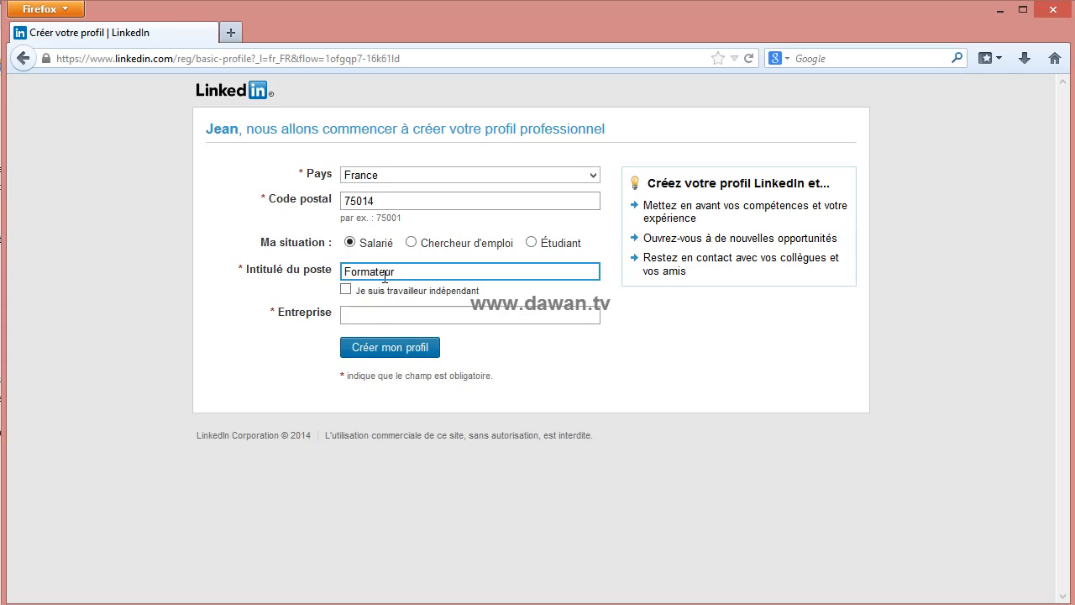
left_click(377, 322)
type("Dawan")
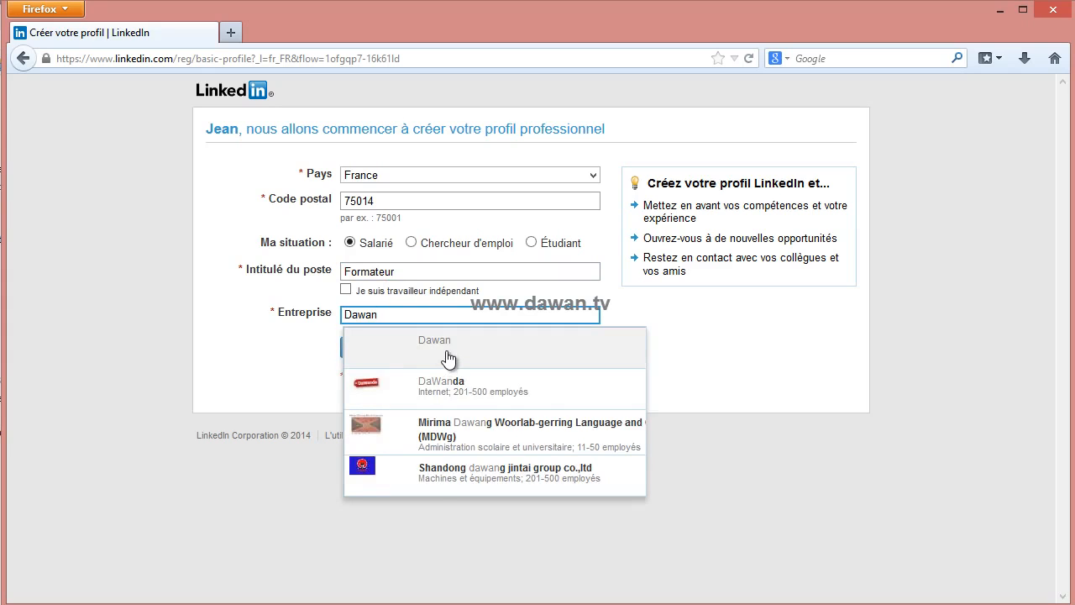
left_click(448, 358)
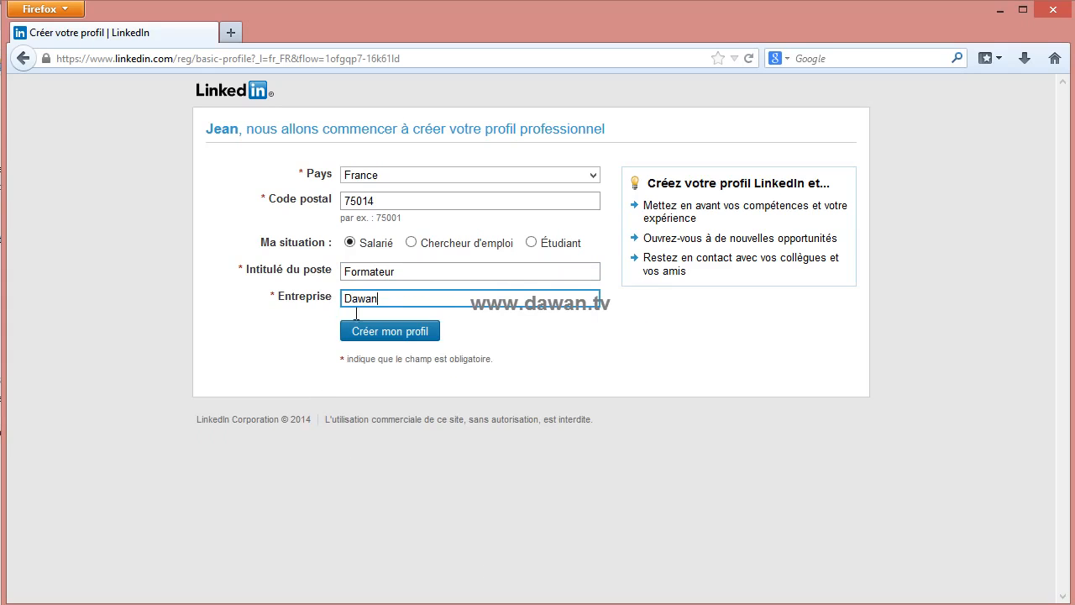
left_click(390, 333)
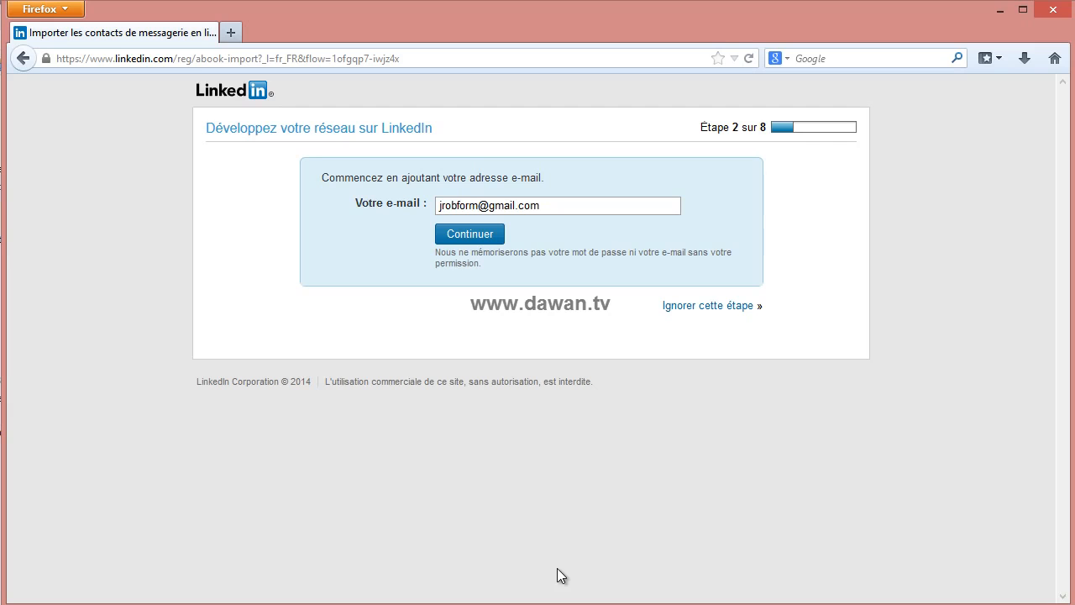
- Refuse Google access to contacts and skip the 'Les connaissez-vous ?' step
left_click(475, 233)
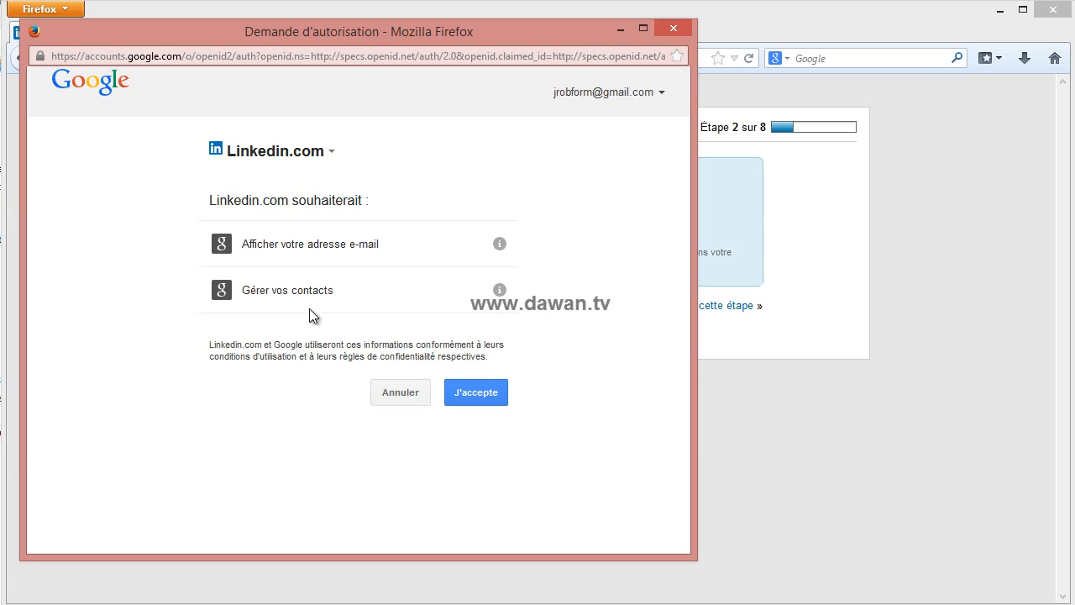
left_click(388, 395)
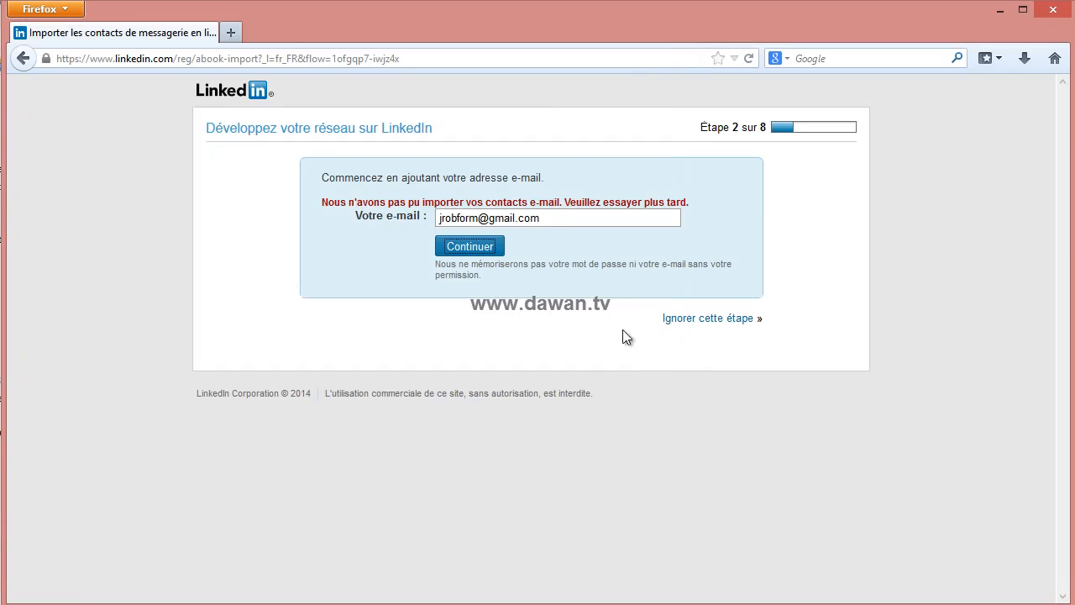
left_click(710, 320)
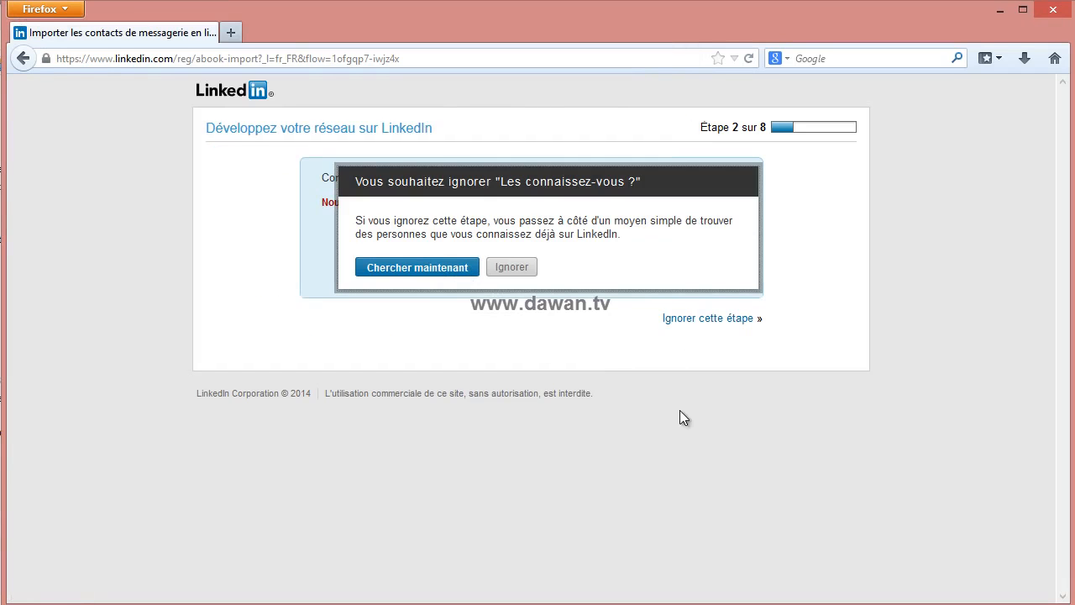
left_click(514, 267)
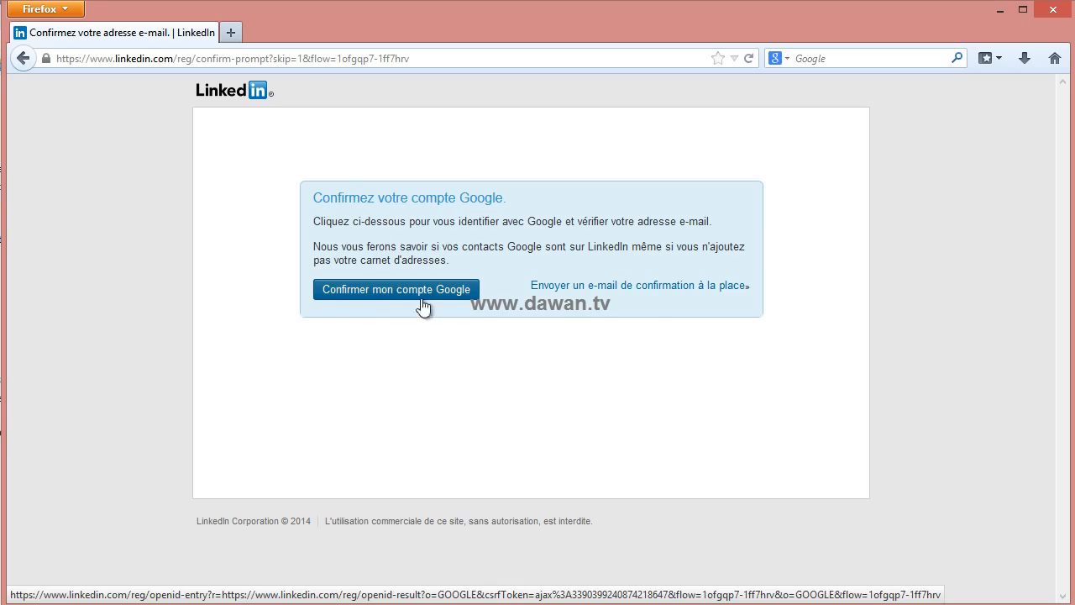
- Confirm the Google account and accept LinkedIn's access with J'accepte
left_click(372, 290)
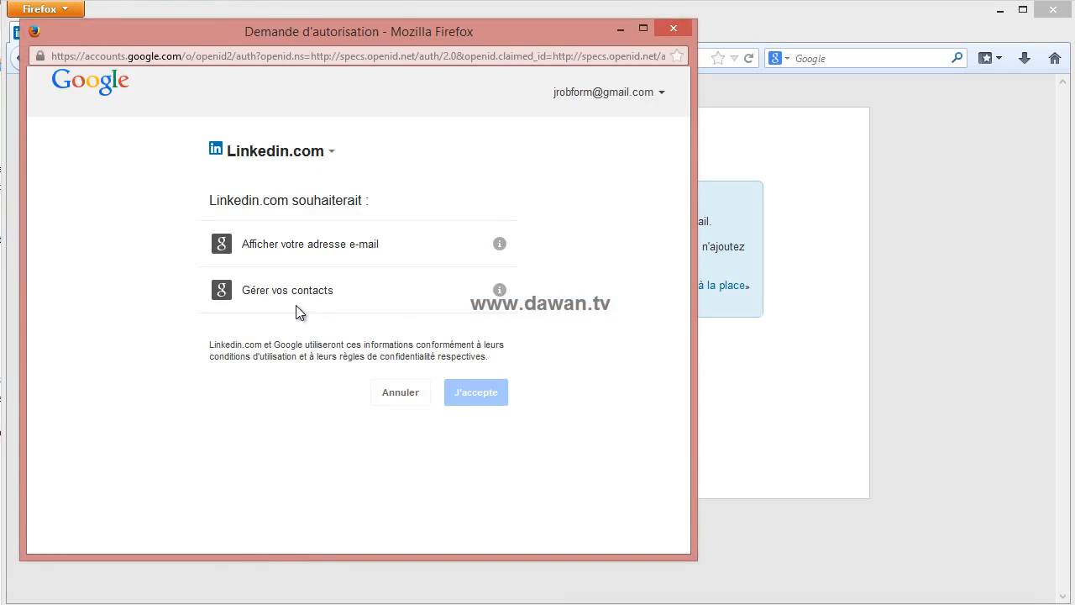
left_click(477, 400)
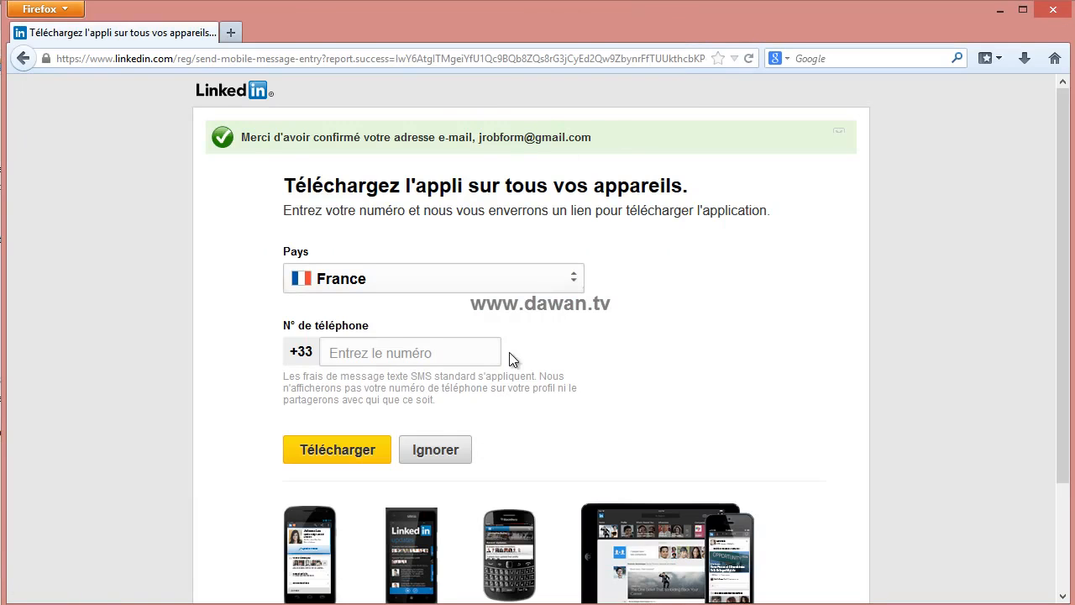
- Skip the LinkedIn mobile app download page
scroll(507, 370, "down", 3)
scroll(507, 369, "up", 3)
scroll(508, 369, "down", 3)
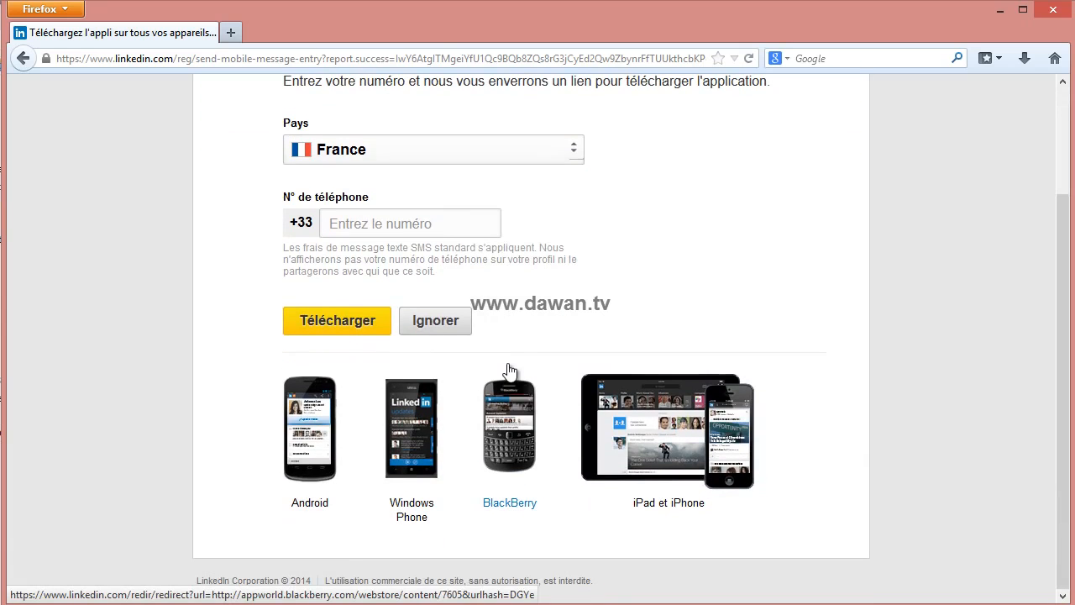
left_click(445, 323)
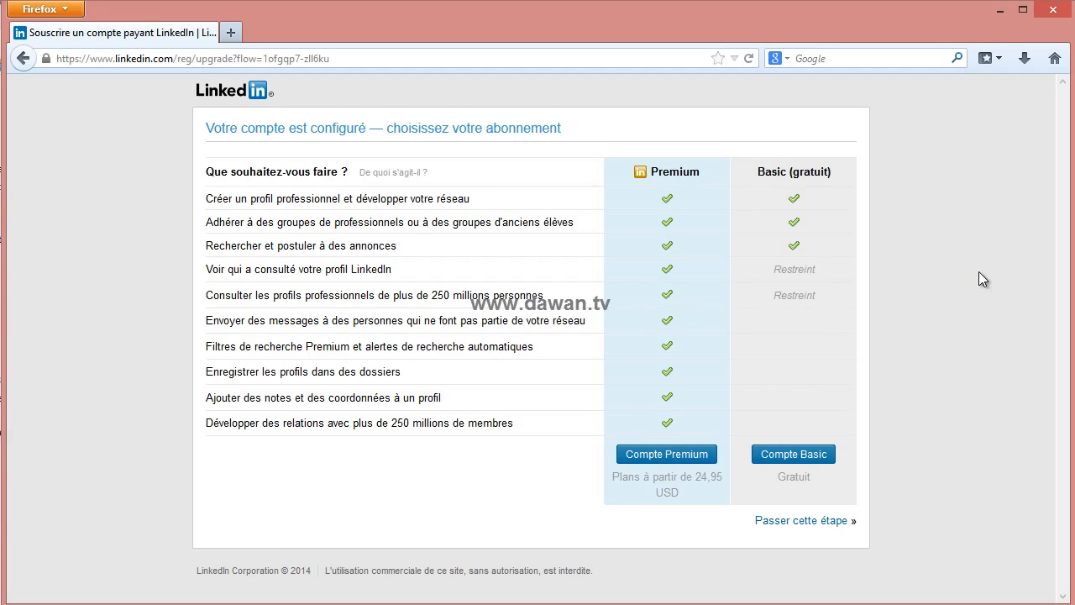
- Choose the free Basic account instead of Premium
left_click(796, 445)
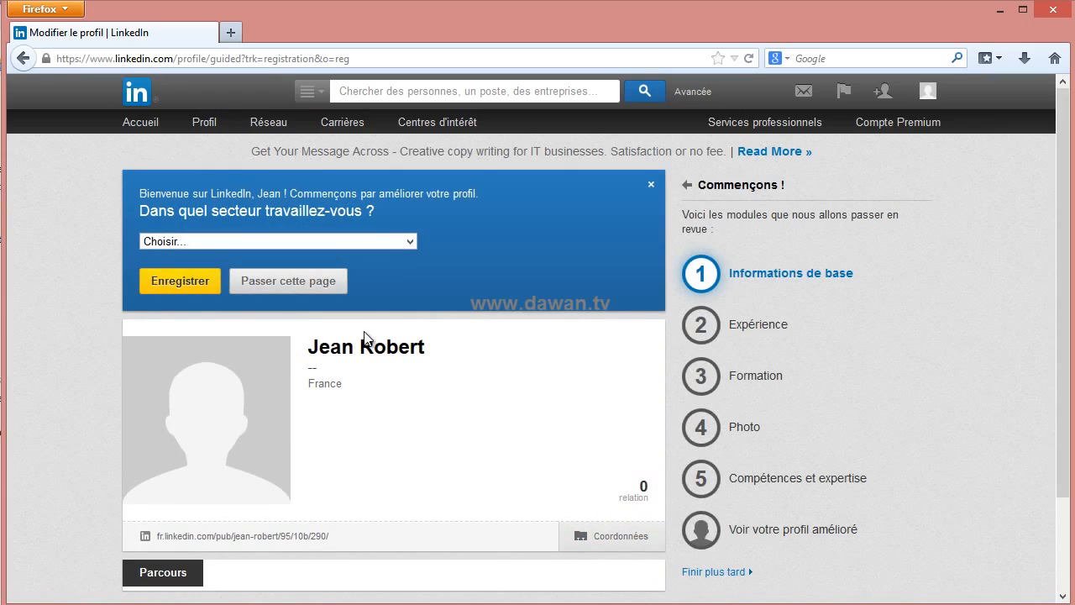
scroll(385, 372, "down", 2)
scroll(385, 371, "up", 2)
- Set the profile sector to Emballages et conteneurs and save it
left_click(224, 242)
scroll(304, 447, "down", 3)
scroll(304, 448, "down", 7)
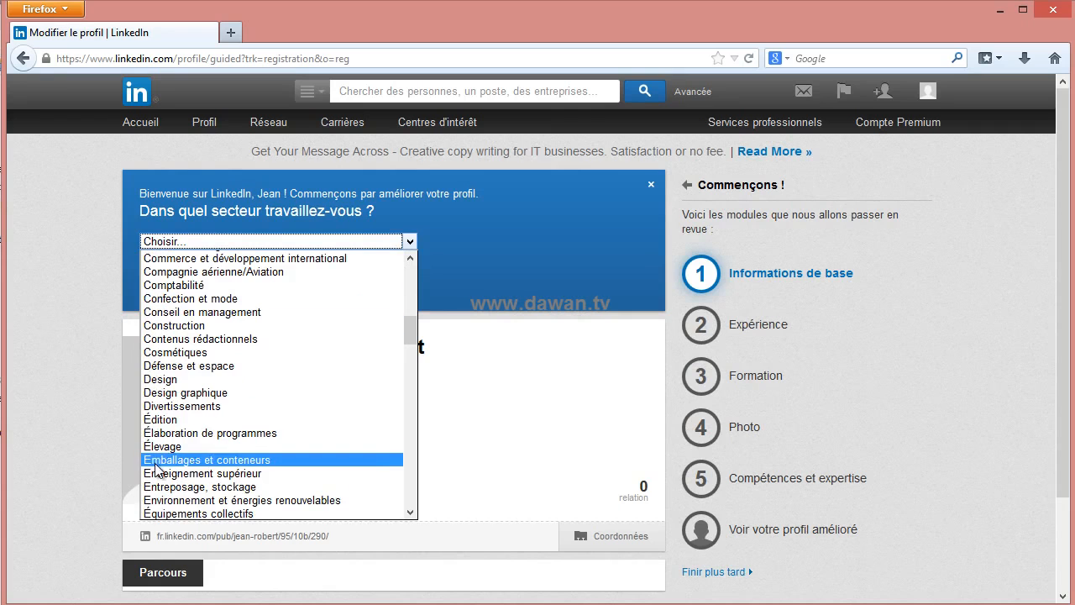
left_click(214, 461)
left_click(194, 288)
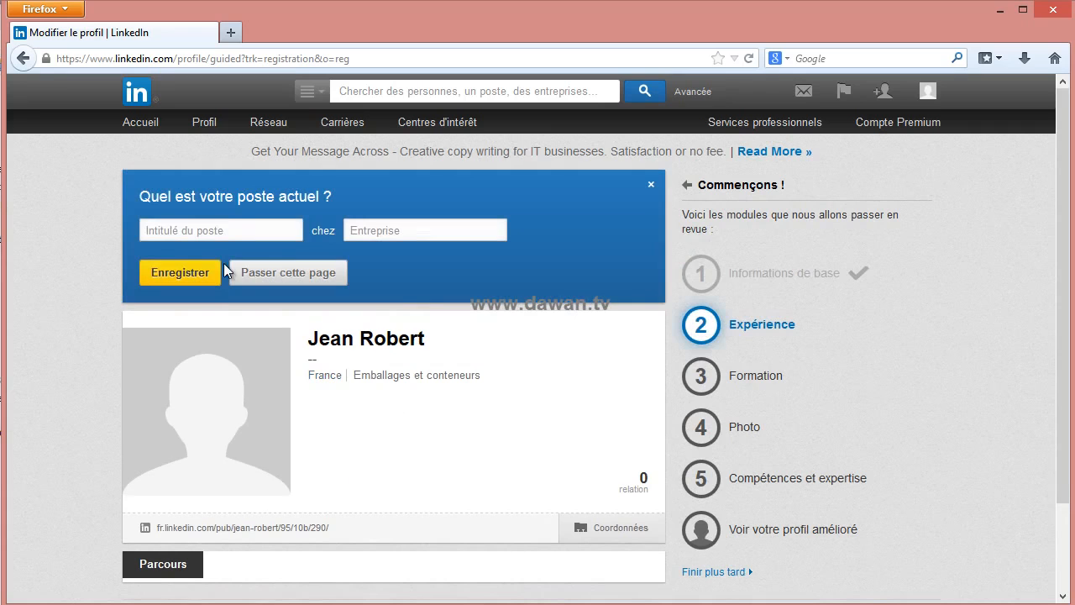
left_click(399, 228)
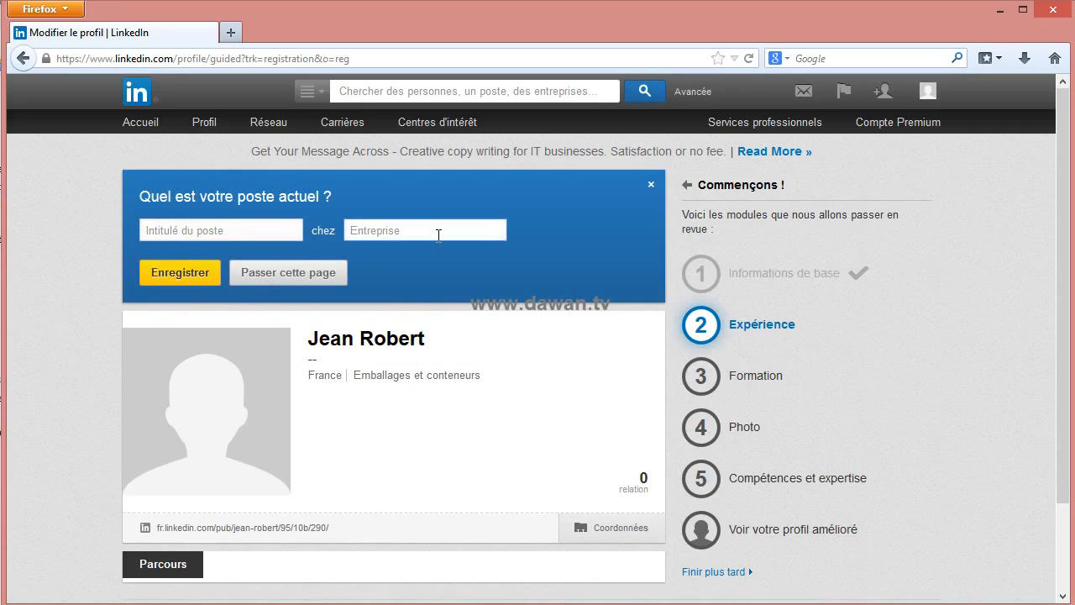
- Open Modifier le profil and look through the empty Résumé, Expérience and Formation sections
mouse_move(202, 124)
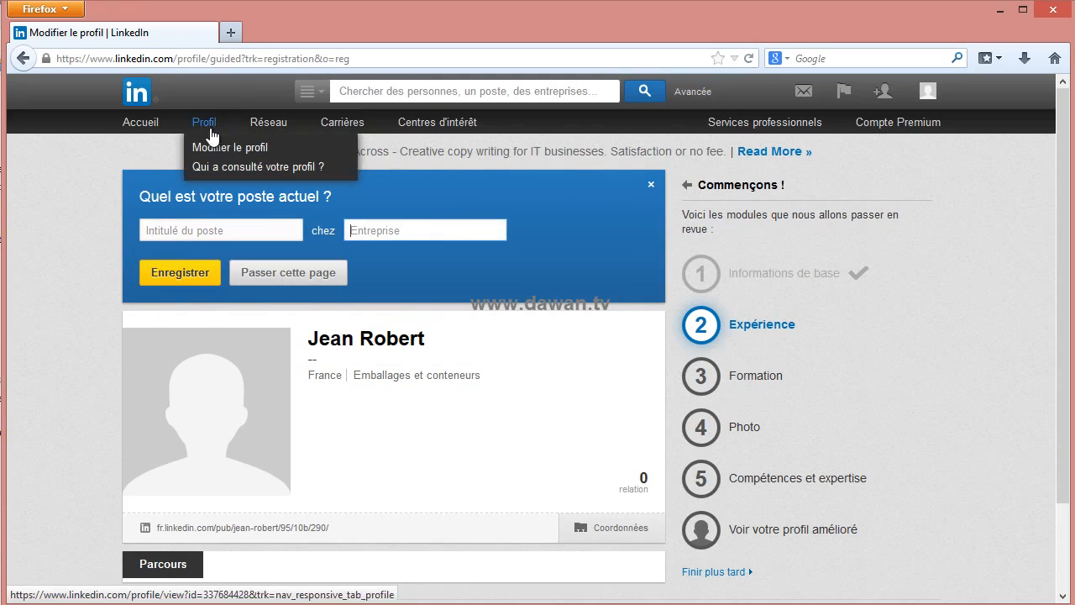
left_click(209, 149)
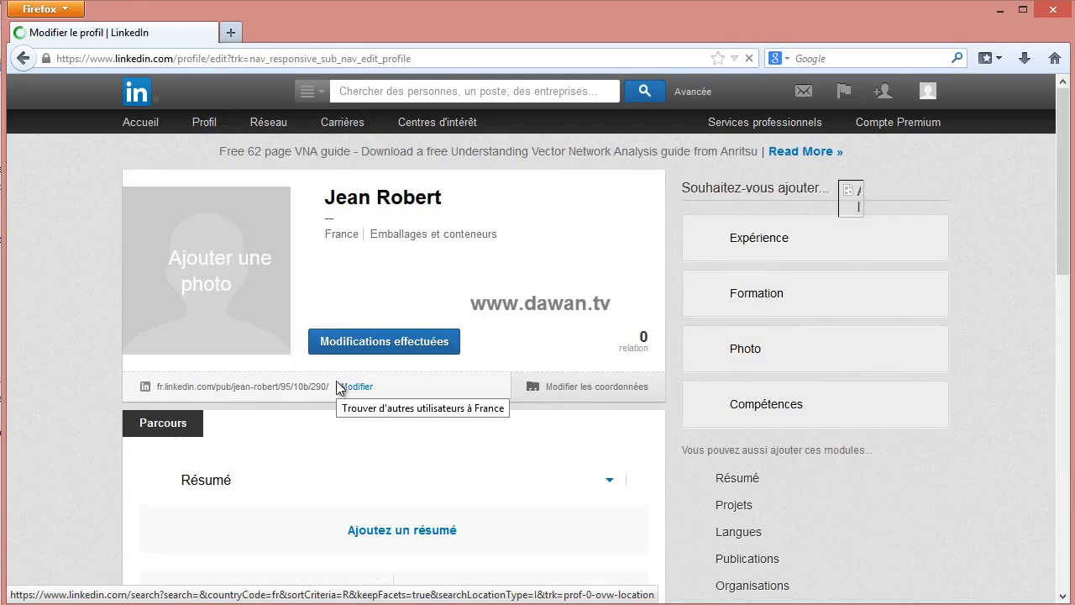
scroll(337, 386, "down", 6)
scroll(337, 386, "up", 4)
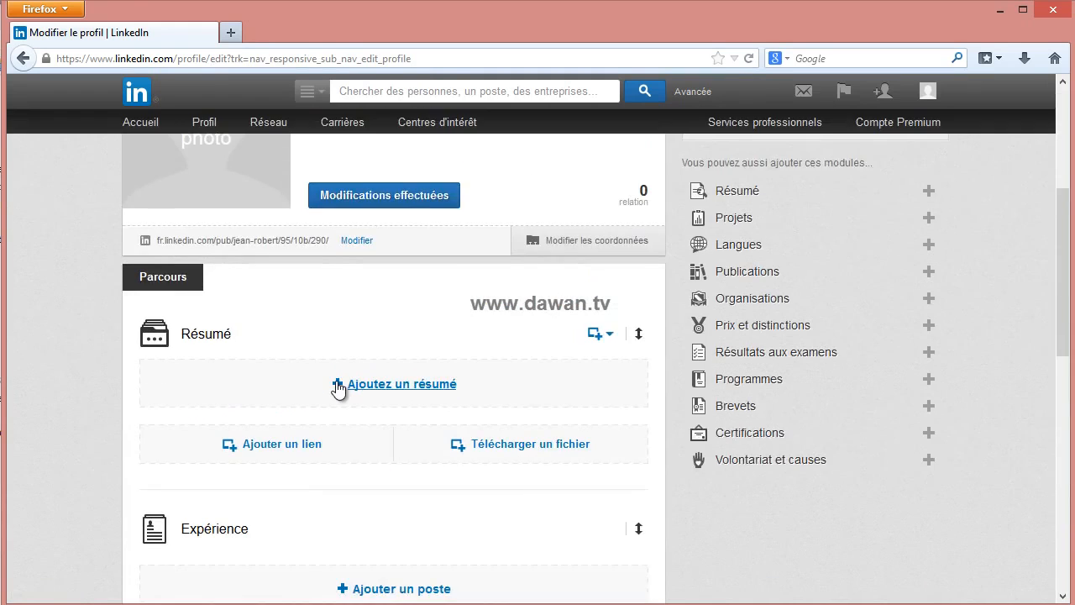
scroll(344, 367, "down", 1)
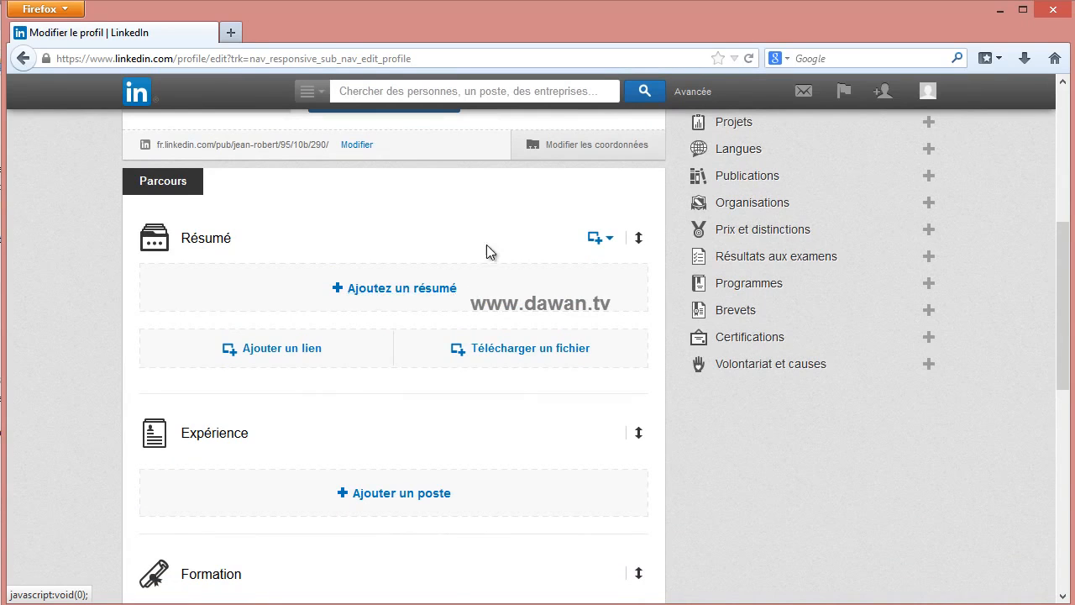
scroll(470, 277, "down", 3)
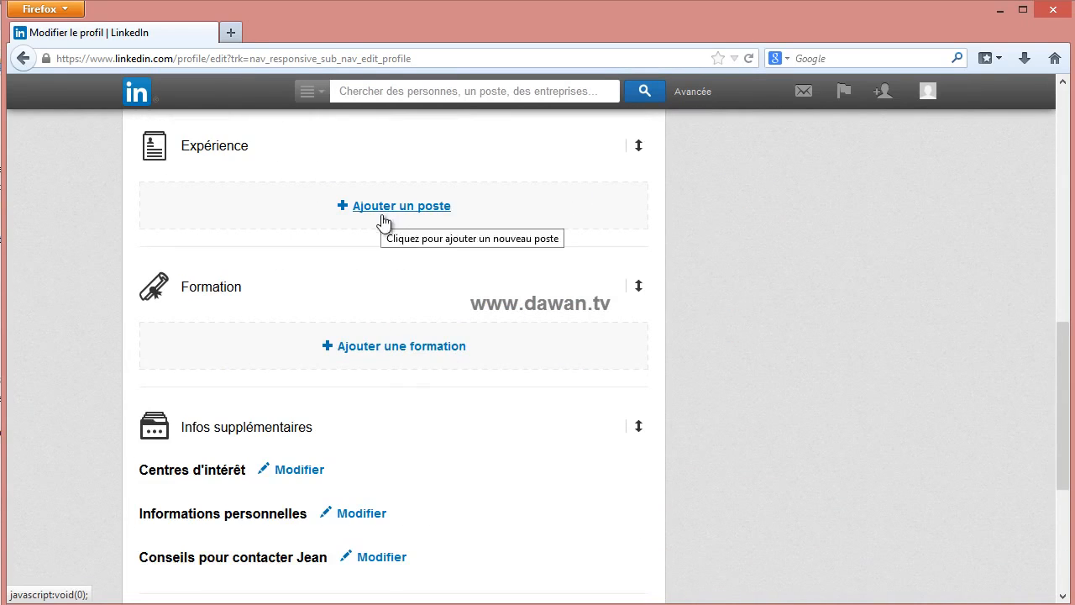
scroll(466, 363, "down", 5)
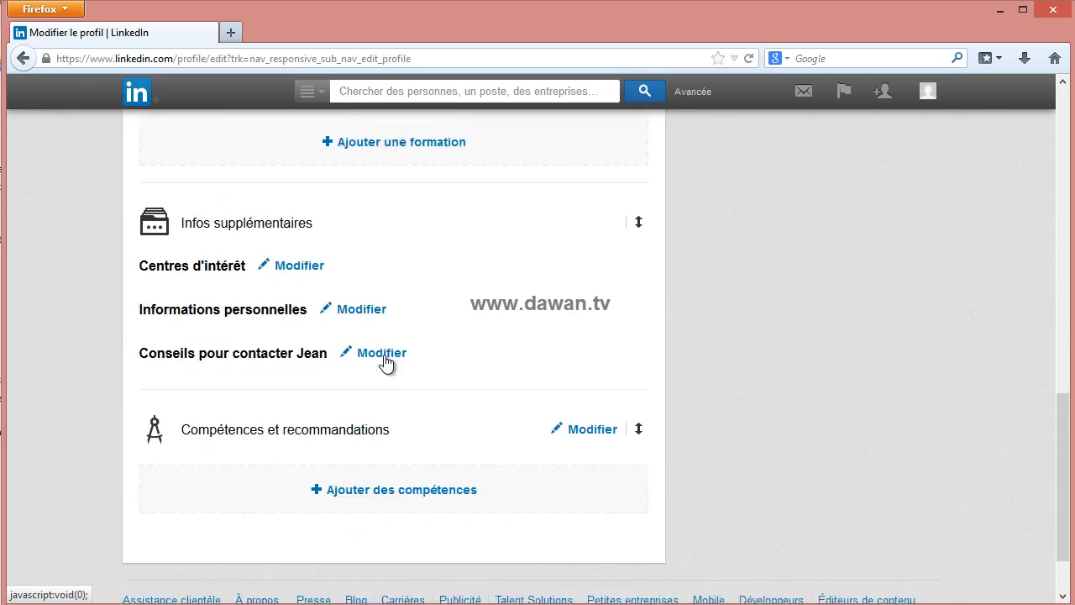
scroll(260, 299, "up", 1)
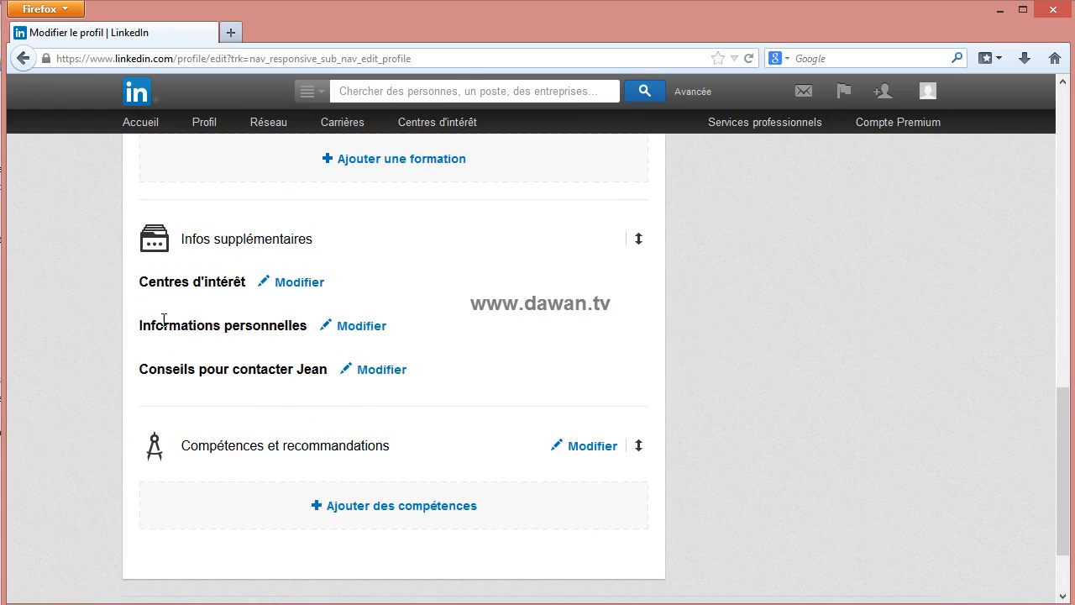
scroll(361, 345, "up", 4)
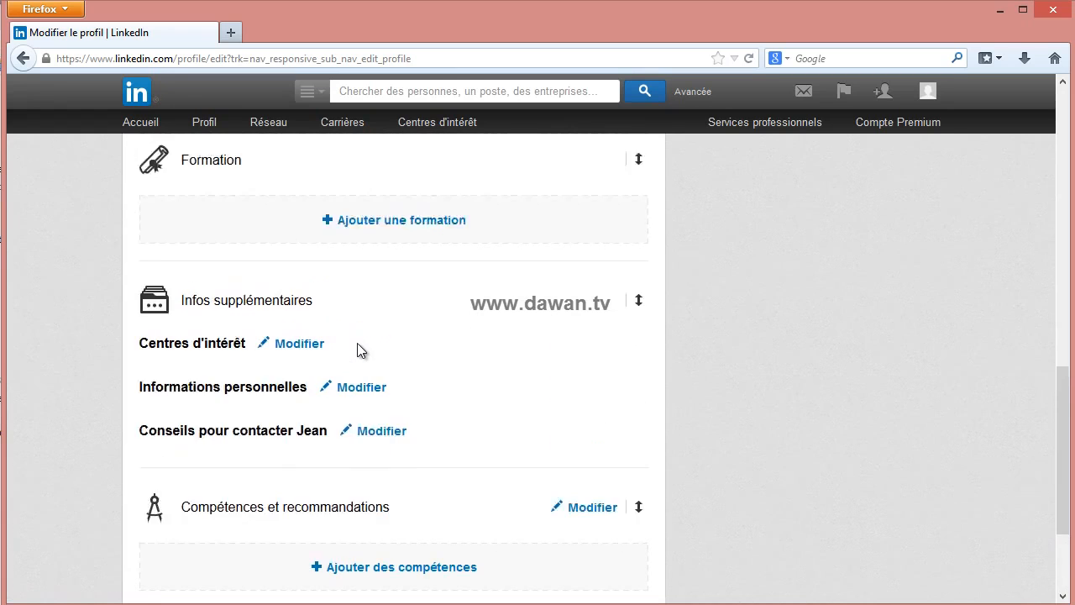
scroll(479, 386, "down", 5)
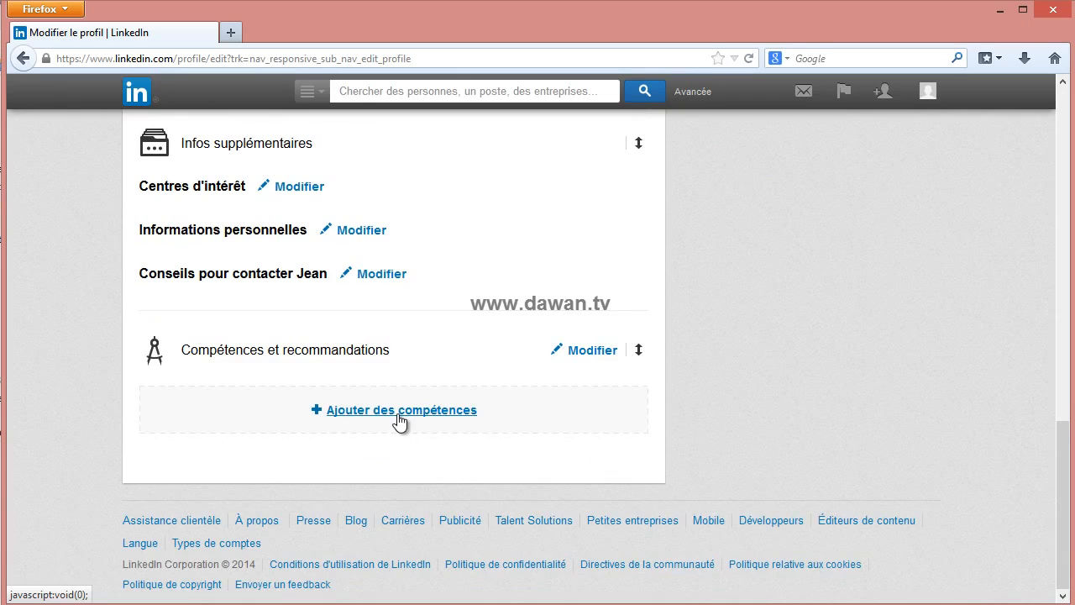
scroll(399, 437, "up", 10)
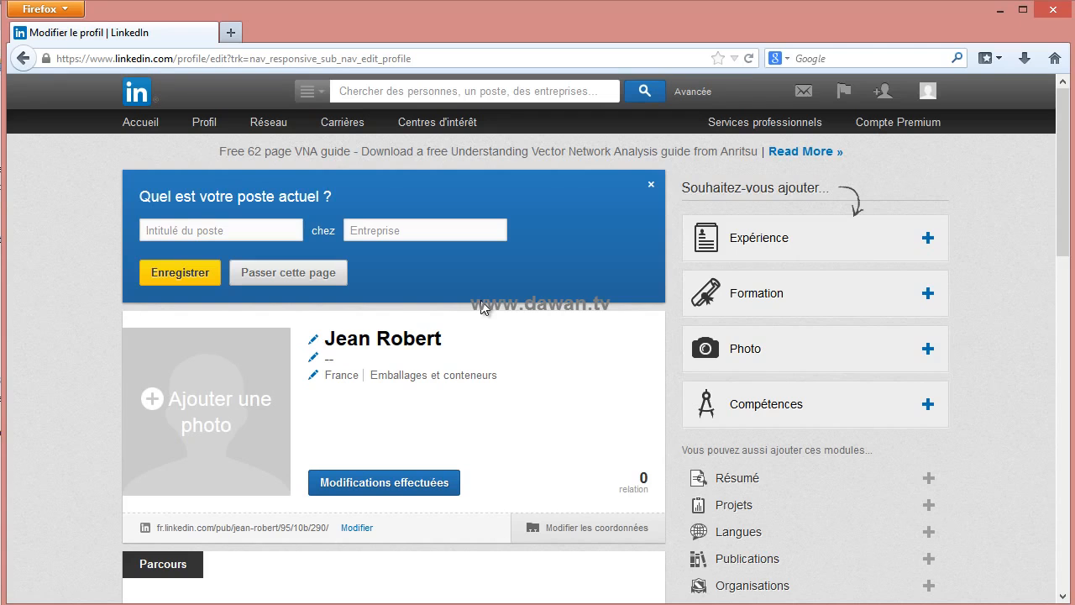
- Search LinkedIn for 'dawan' and open the Dawan company page
left_click(410, 92)
type("dawan")
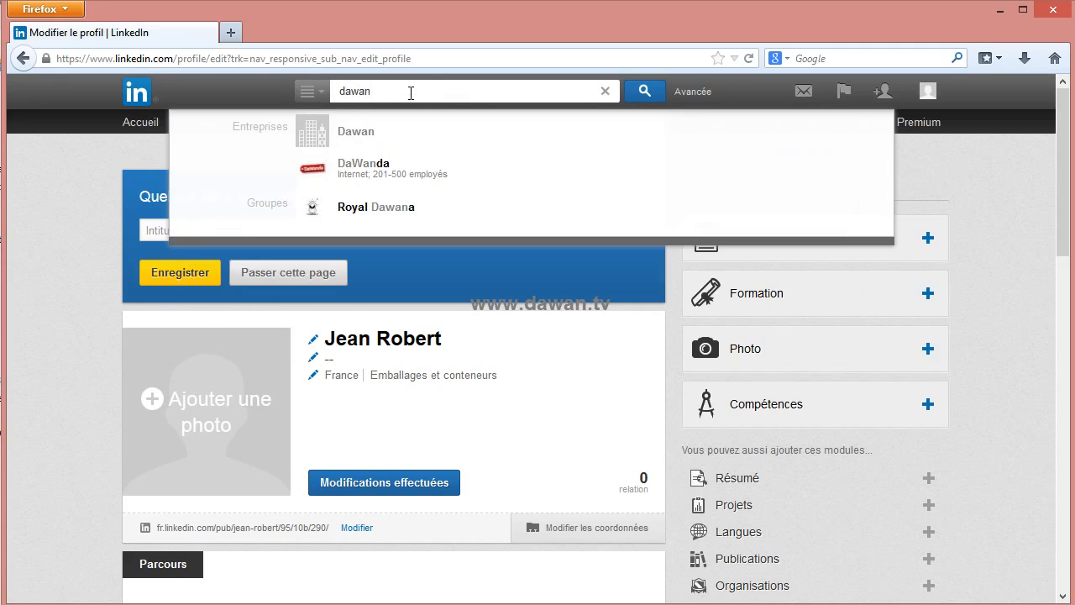
left_click(420, 133)
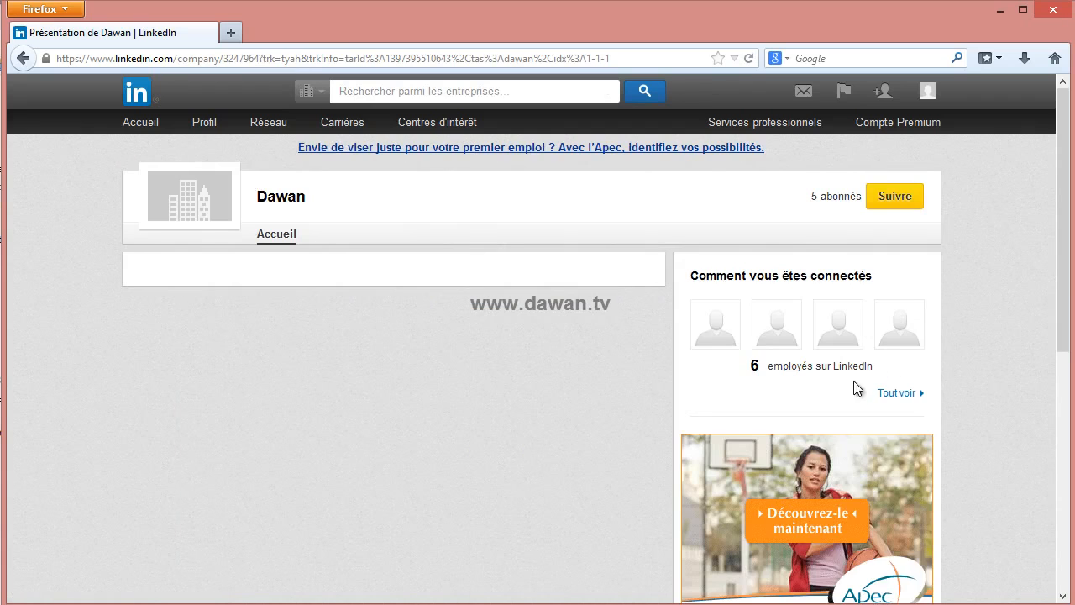
scroll(605, 393, "down", 5)
scroll(589, 383, "up", 5)
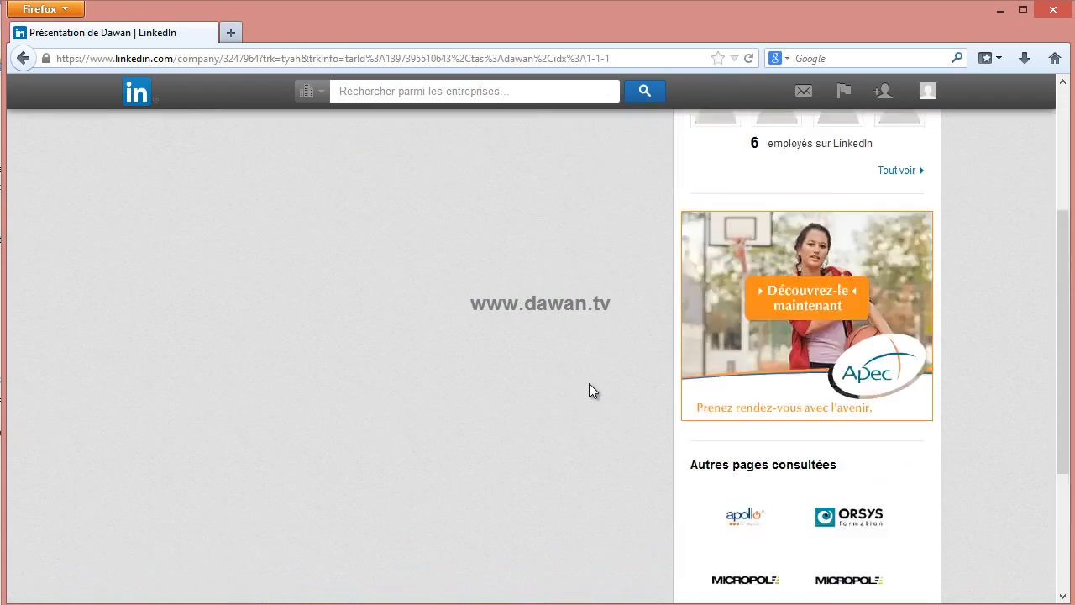